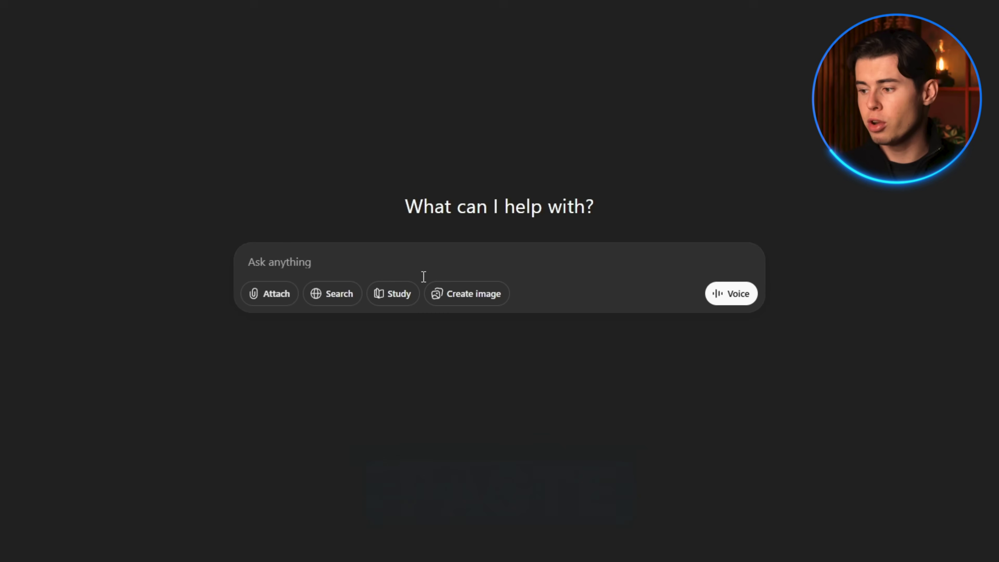
# - Paste the thumbnail prompt into ChatGPT and ask for a 'World War 2 Biggest Mistakes' version
pyautogui.write('A split-face portrait of a rugged father. The left side of the face is hyper-realistic human flesh showing intense frustration and grit. The right side of the face is carved from cracked white marble, resembling a Roman statue of Marcus Aurelius and symbolizing stoic calm. Dark, moody background; cinematic lighting; gold and teal color grading; 8k resolution; high texture.Suggested Text Overlay: 7 STOIC RULES')
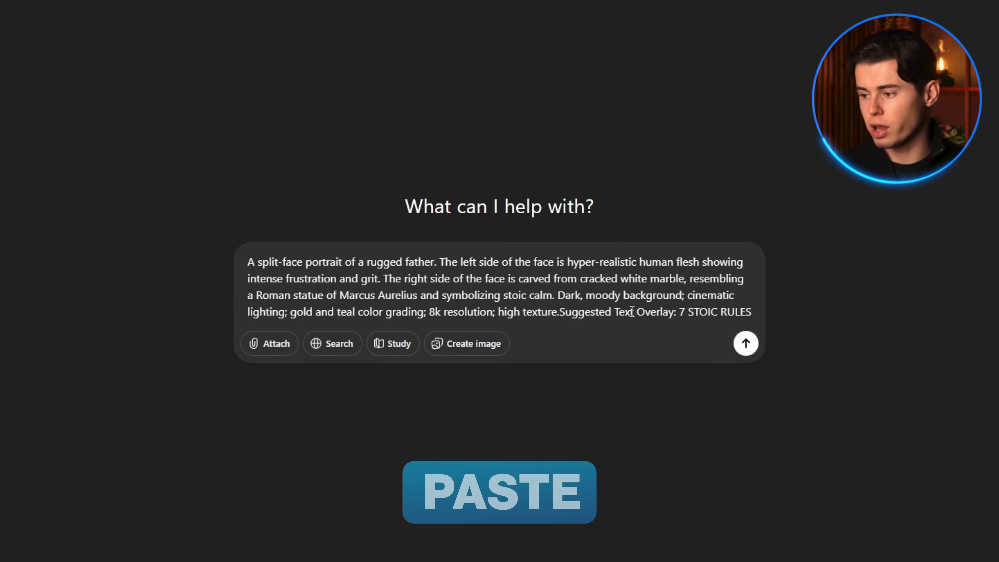
pyautogui.hotkey('shift', 'Return')
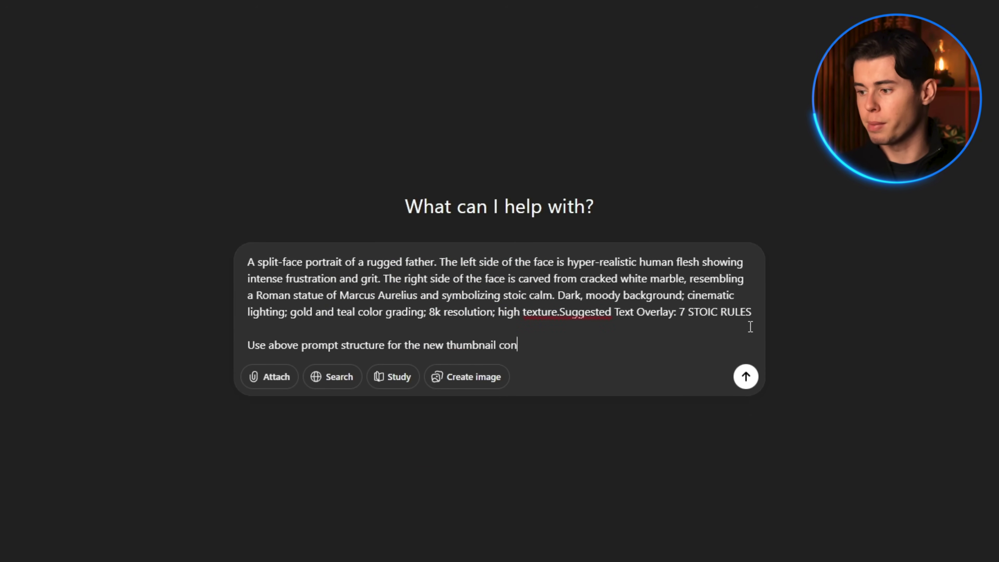
pyautogui.write('s"')
pyautogui.press('Return')
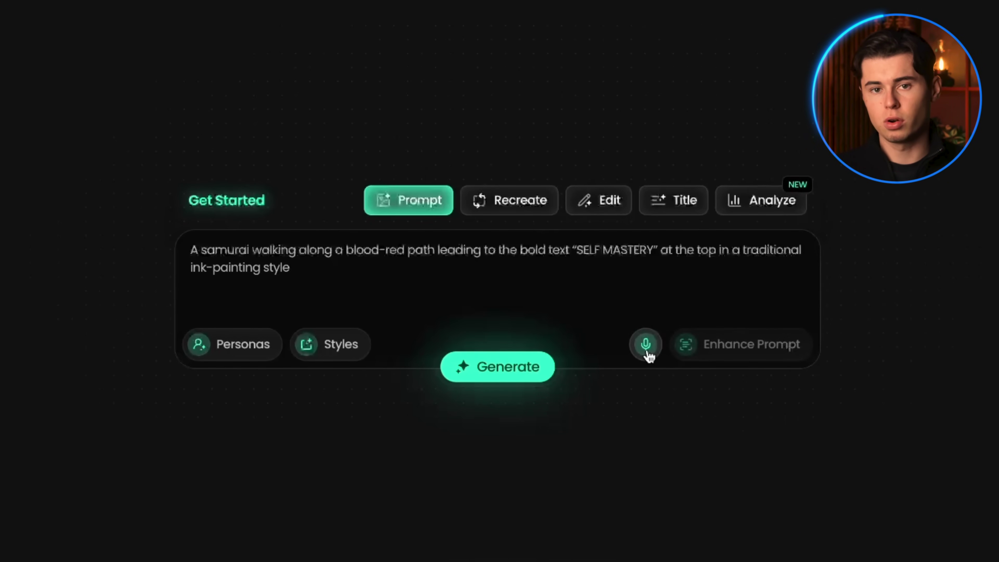
# - Dictate a prompt of a young woman eating noodles with text 'best food', then enhance it
pyautogui.click(646, 345)
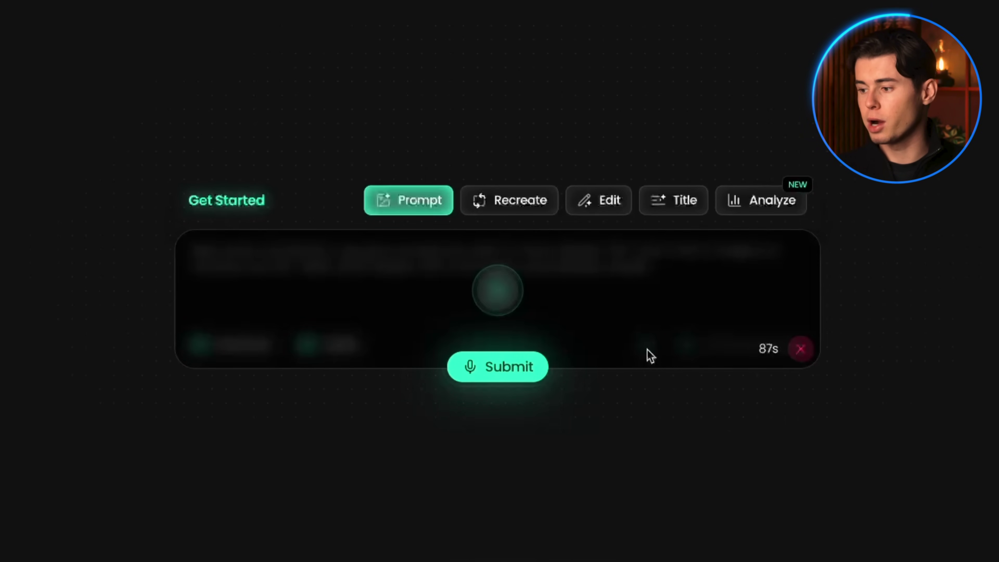
pyautogui.click(543, 367)
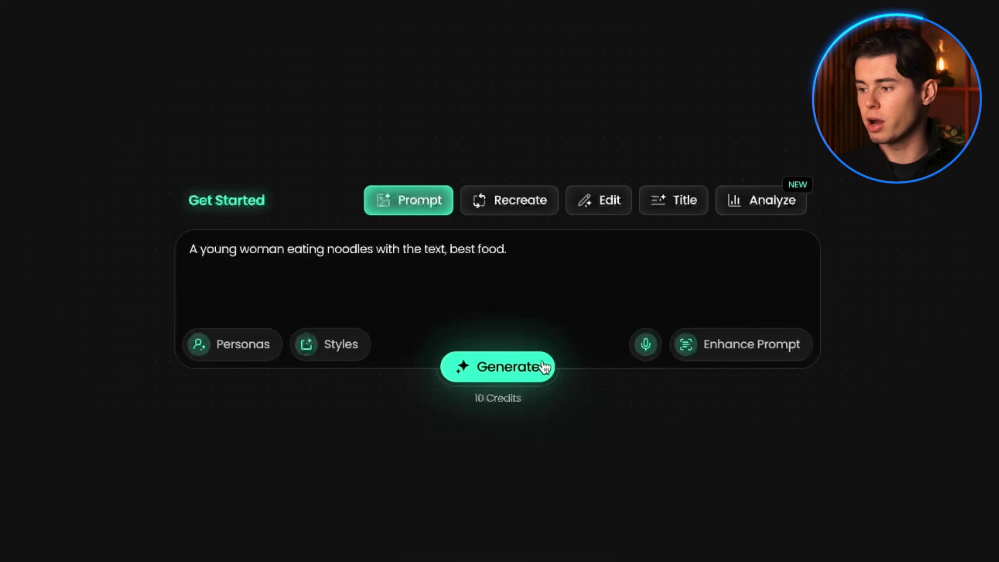
pyautogui.click(739, 356)
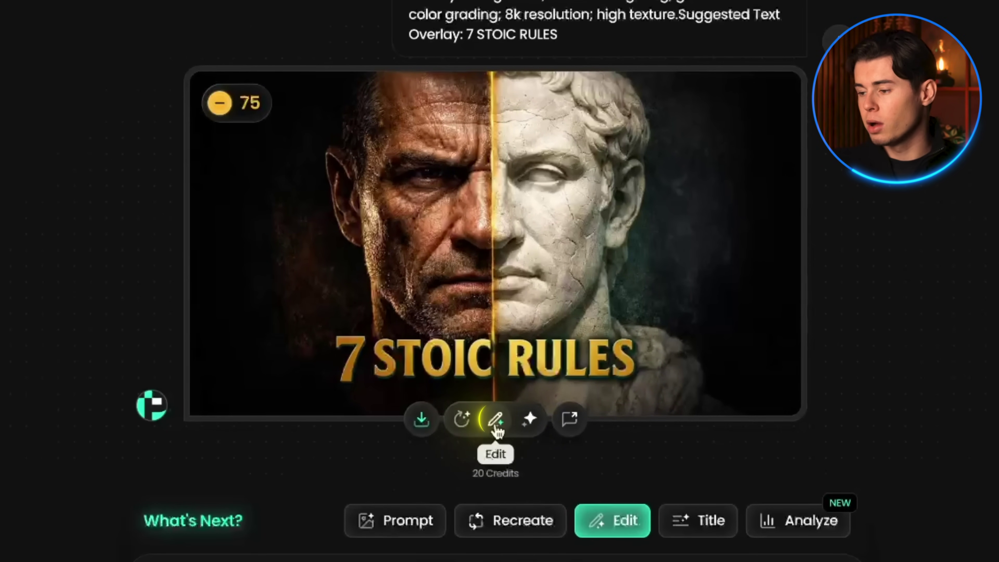
# - Edit the thumbnail to have a natural crack split and a new '7 STOIC RULES' font
pyautogui.click(496, 422)
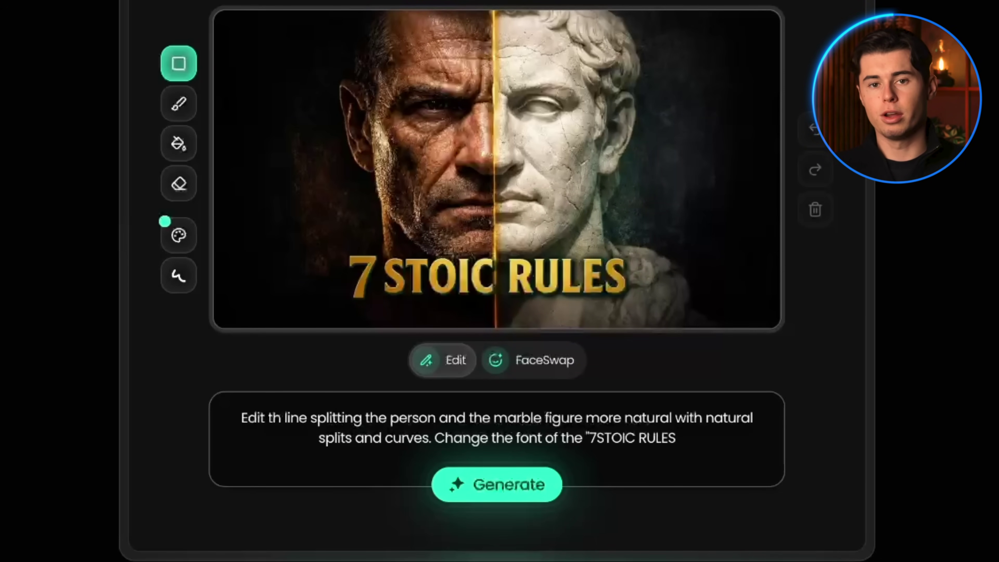
pyautogui.write('" to')
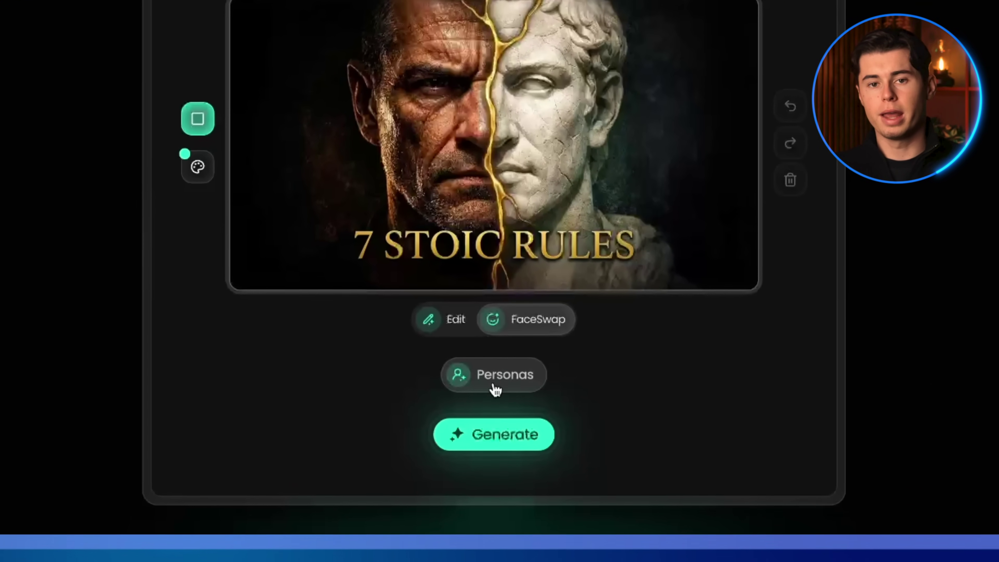
# - Create a new persona from the Personas list and start naming it 'Your'
pyautogui.click(494, 389)
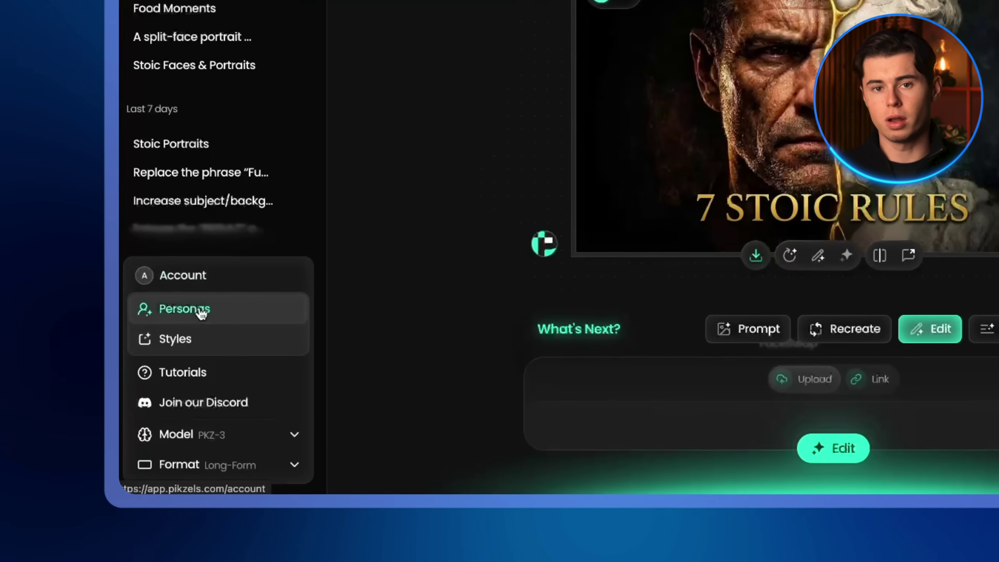
pyautogui.click(199, 315)
pyautogui.click(233, 467)
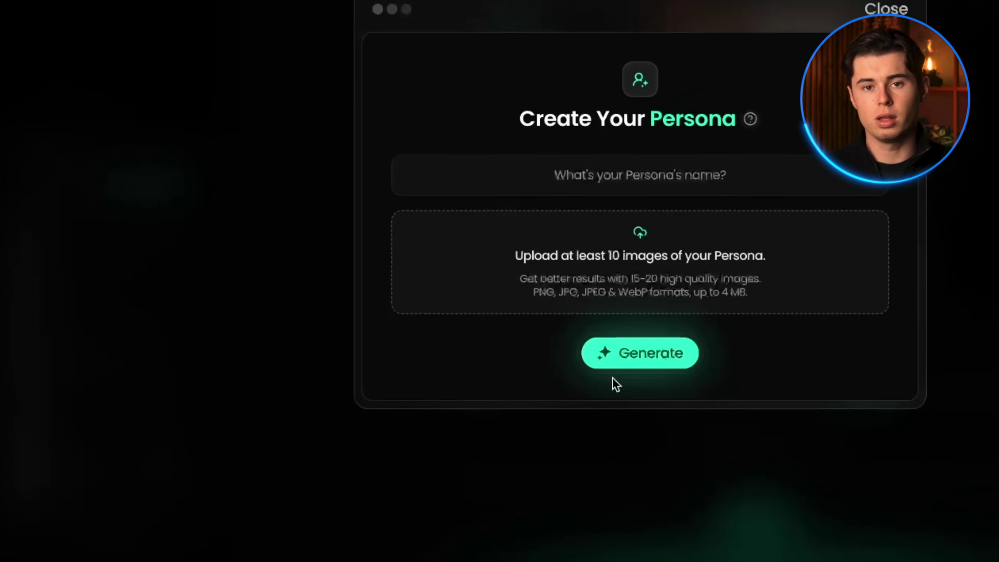
pyautogui.click(612, 185)
pyautogui.write('Your')
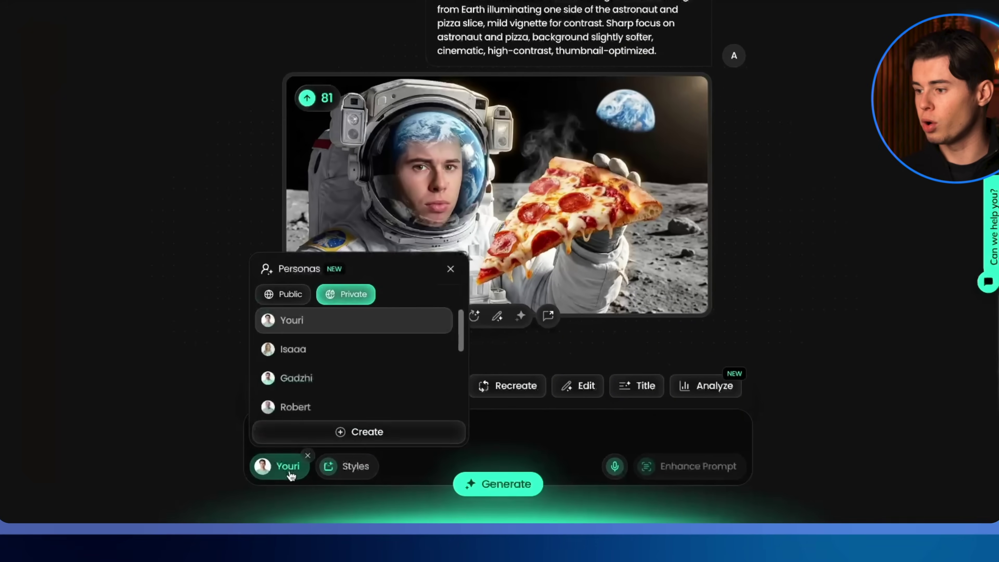
# - Select the beast persona from the Private personas list
pyautogui.scroll(-3, 281, 384)
pyautogui.scroll(-2, 286, 376)
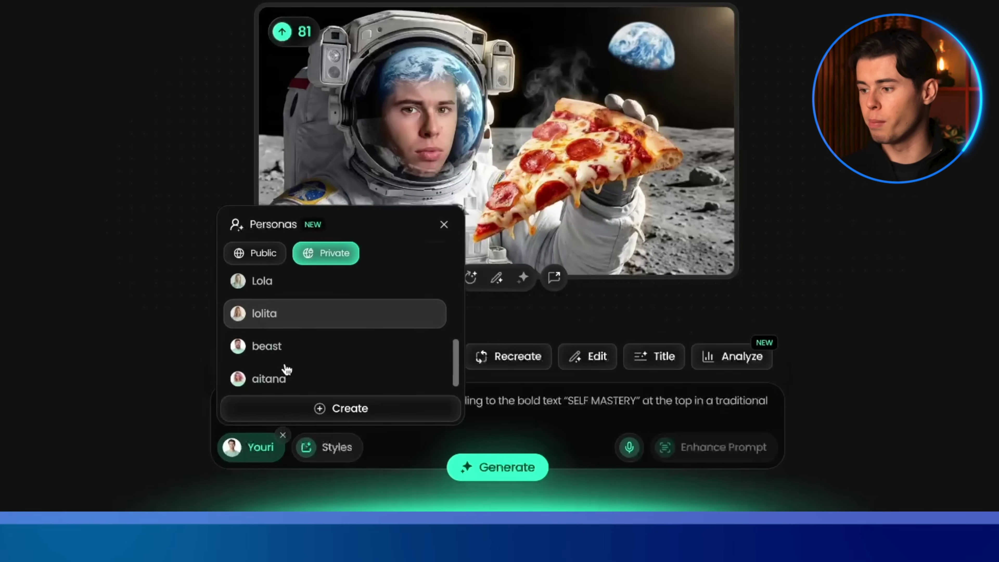
pyautogui.click(294, 347)
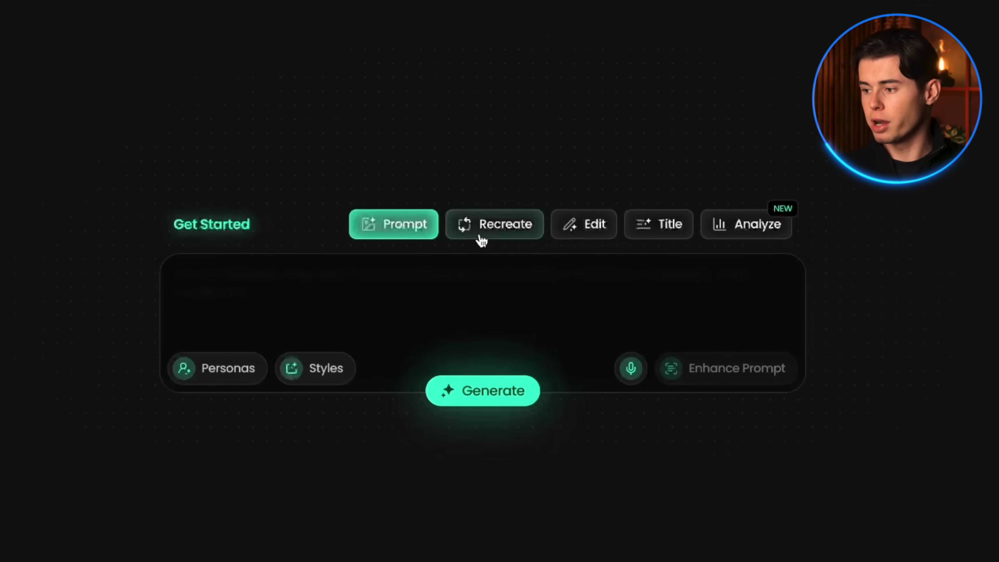
# - Switch to Recreate mode and browse a YouTube channel's video thumbnails
pyautogui.click(482, 236)
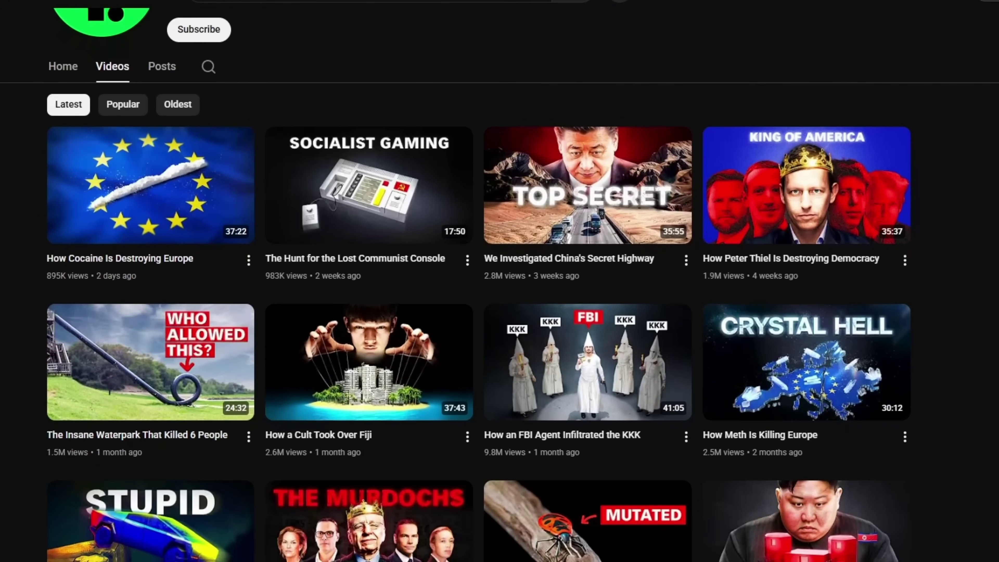
pyautogui.scroll(-7, 499, 281)
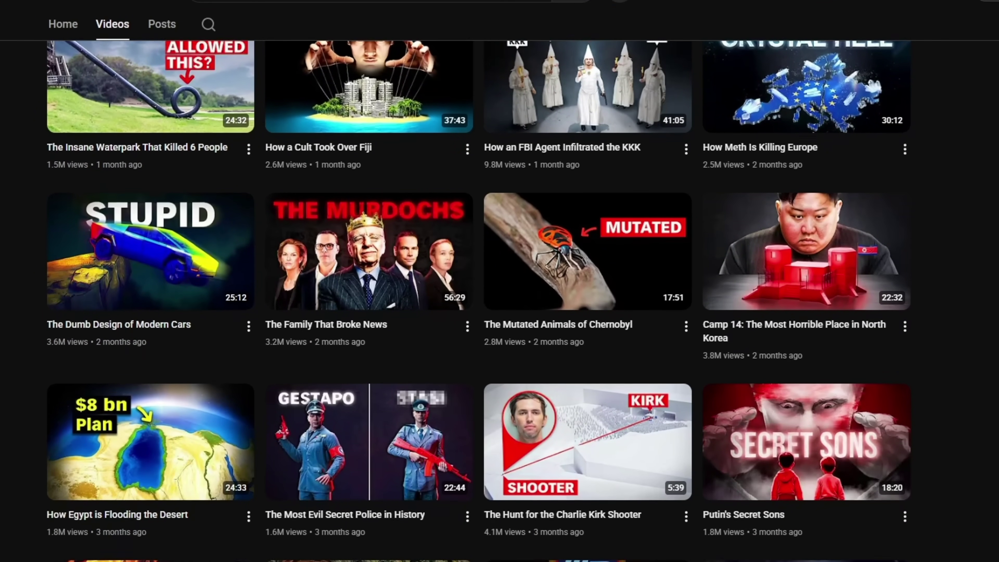
pyautogui.scroll(-3, 499, 281)
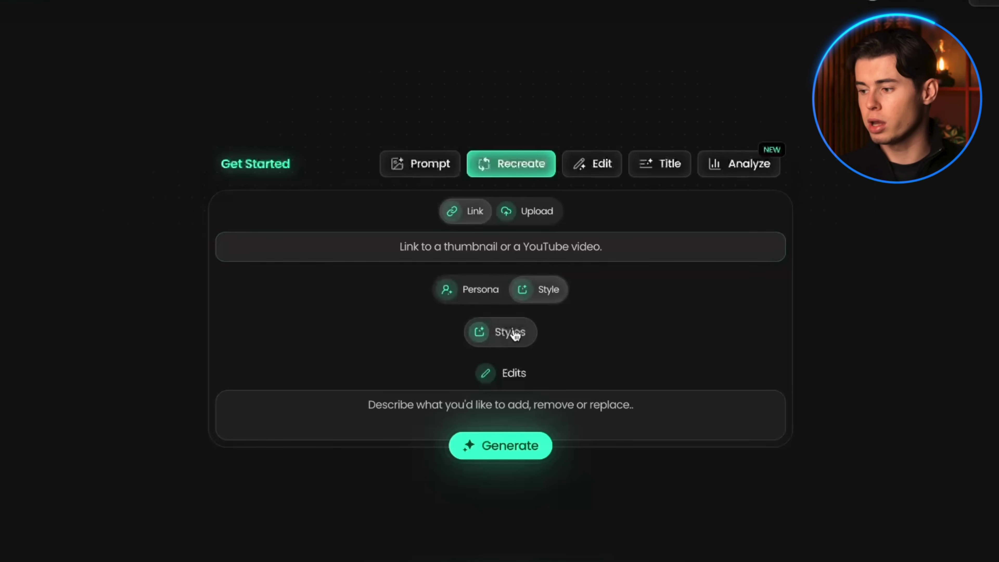
# - Create a style from the hacker piracy, Taco Bell Art Heist and bank-hacker videos
pyautogui.click(512, 334)
pyautogui.click(505, 386)
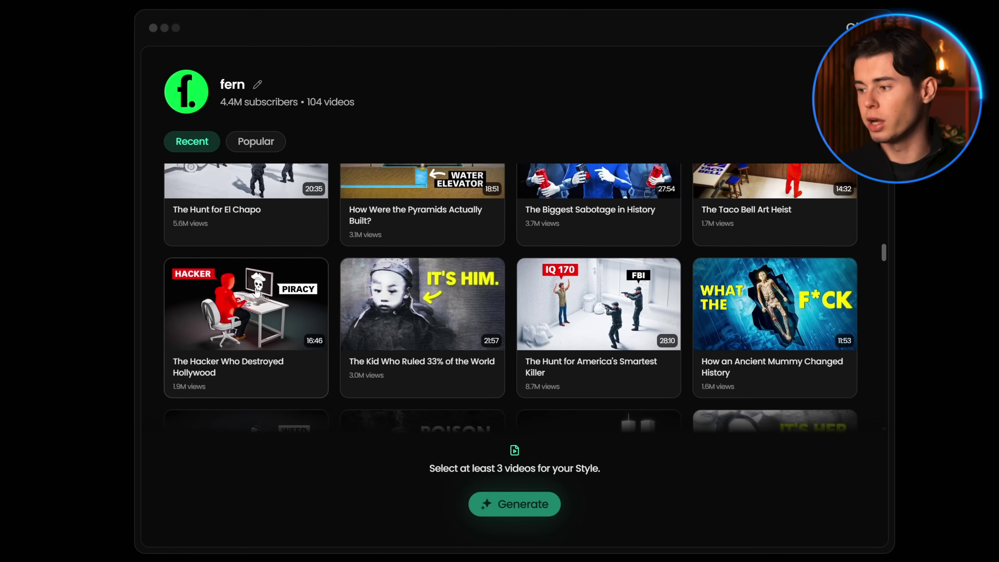
pyautogui.click(256, 291)
pyautogui.scroll(2, 511, 276)
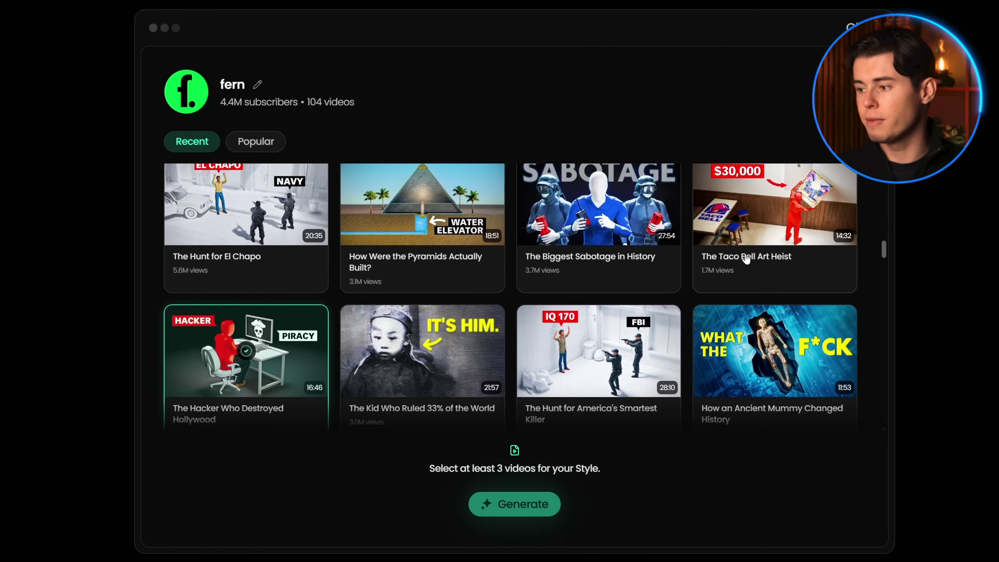
pyautogui.click(774, 201)
pyautogui.scroll(-5, 594, 271)
pyautogui.scroll(-5, 593, 271)
pyautogui.click(453, 307)
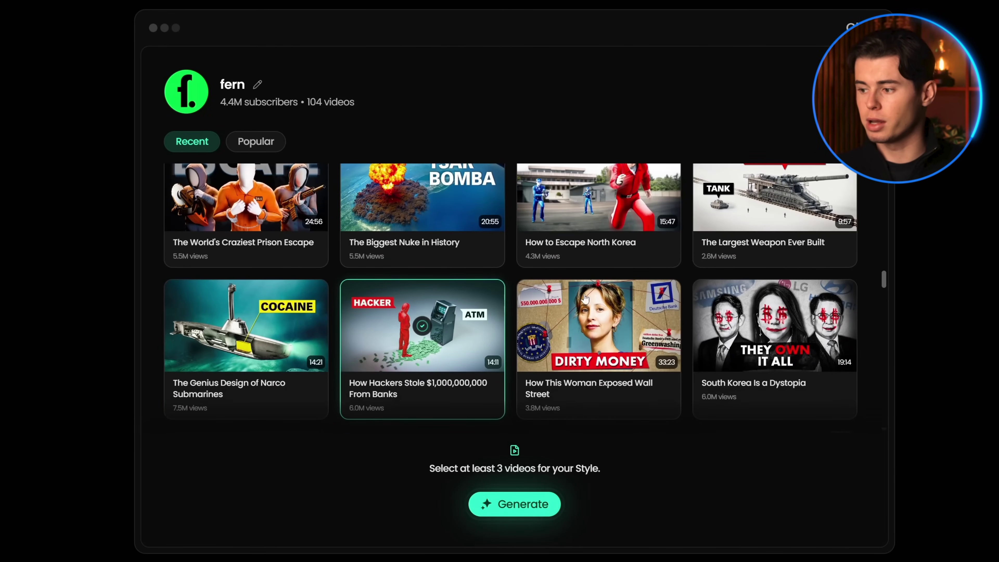
pyautogui.scroll(-5, 643, 262)
pyautogui.click(519, 505)
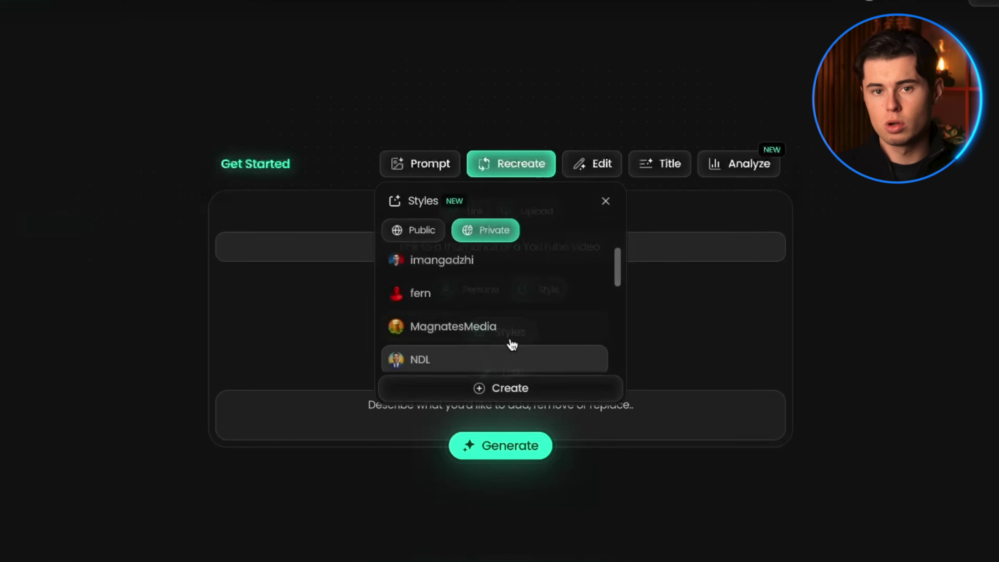
# - Apply the Fern TV style to the recreation
pyautogui.scroll(-3, 509, 342)
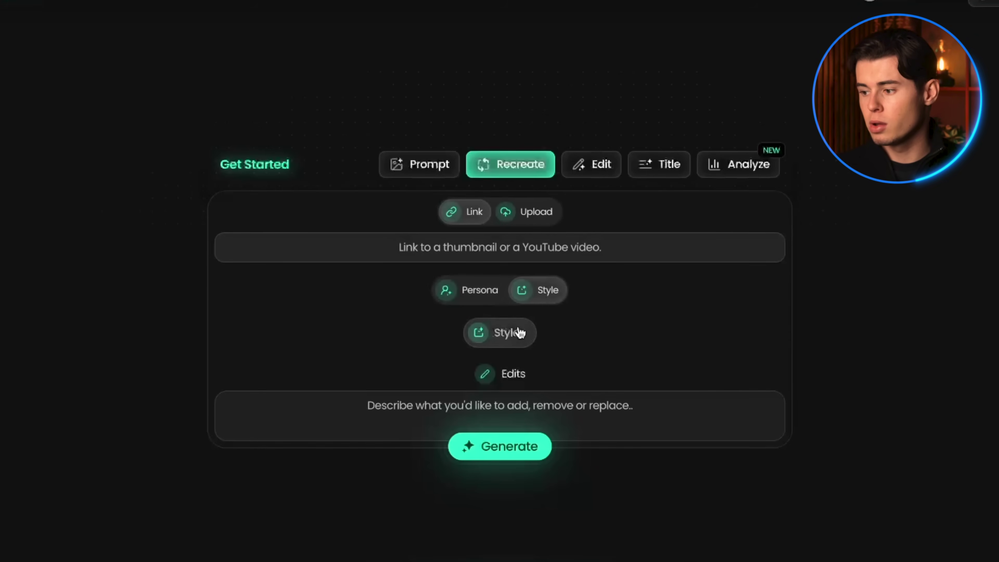
pyautogui.click(519, 333)
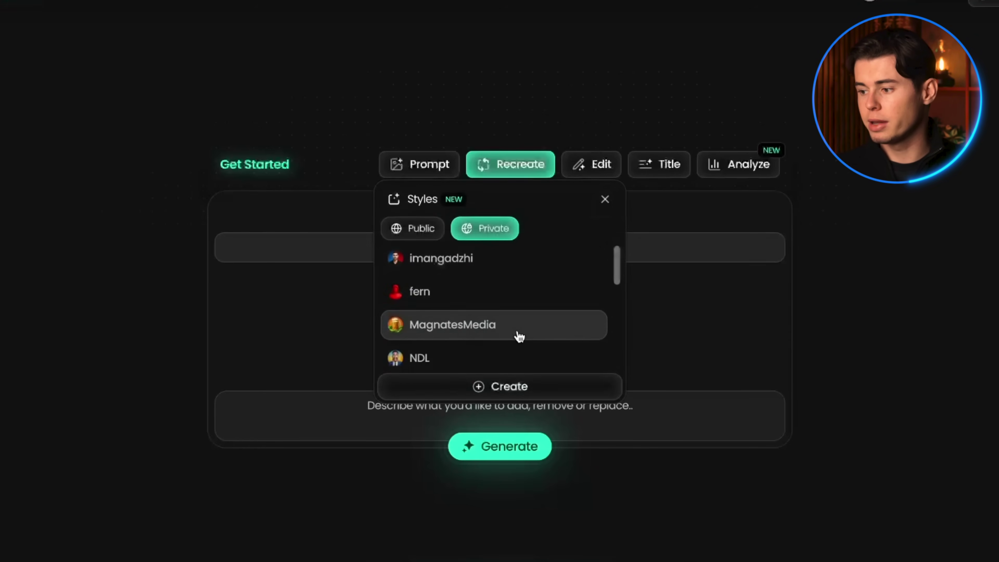
pyautogui.scroll(-5, 518, 338)
pyautogui.click(520, 348)
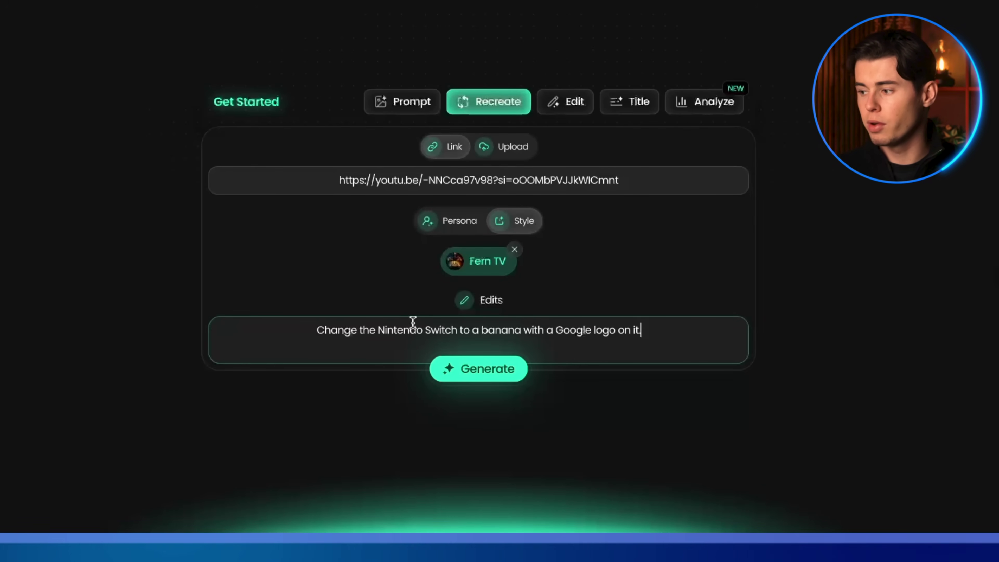
# - Generate the Fern TV recreation with the Nintendo Switch swapped for a Google-logo banana
pyautogui.click(474, 374)
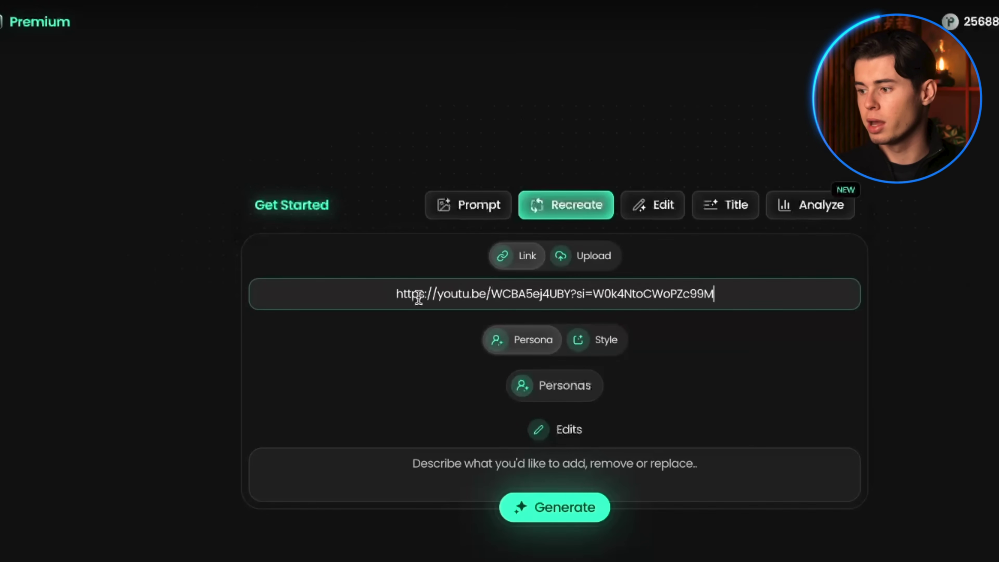
# - Attach the creator's persona and describe edits: closed door, golden key, focus on face and key
pyautogui.click(550, 397)
pyautogui.click(496, 285)
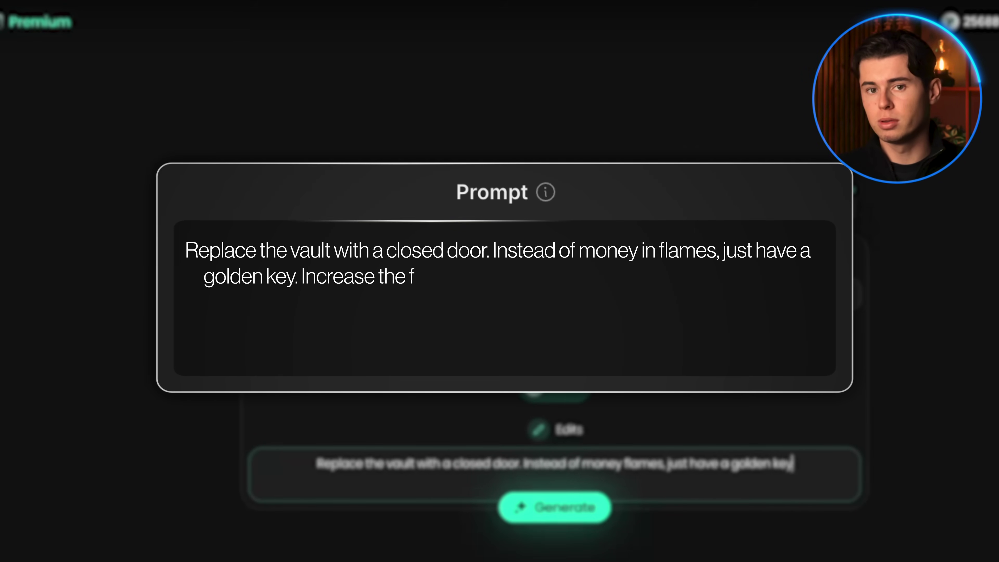
pyautogui.write('the facial intensity - wider eyes and stronger brow. Add subtle rim lig')
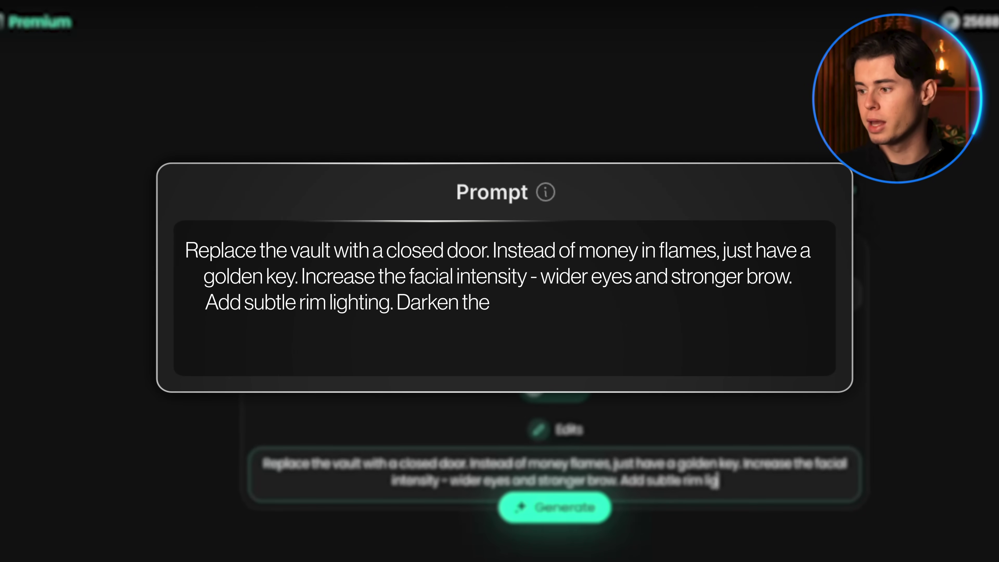
pyautogui.write(' vignette. Keep the focus on the face and the key.')
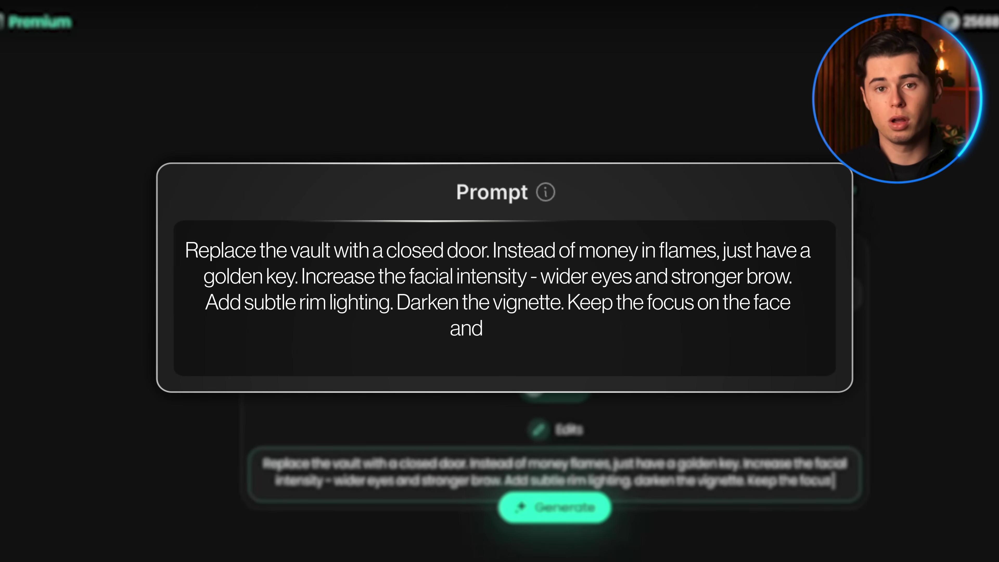
# - Generate the recreation, producing the 'FOCUS' coffee-sipping thumbnail scored 48
pyautogui.click(551, 516)
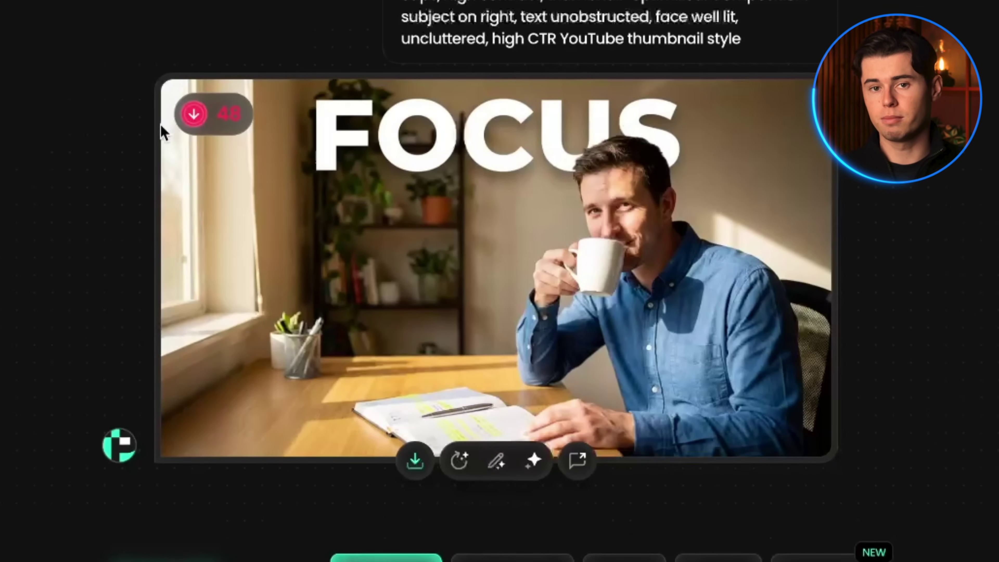
# - Open the FOCUS thumbnail's score 48 breakdown and scroll down to the One-Click Fix button
pyautogui.click(194, 114)
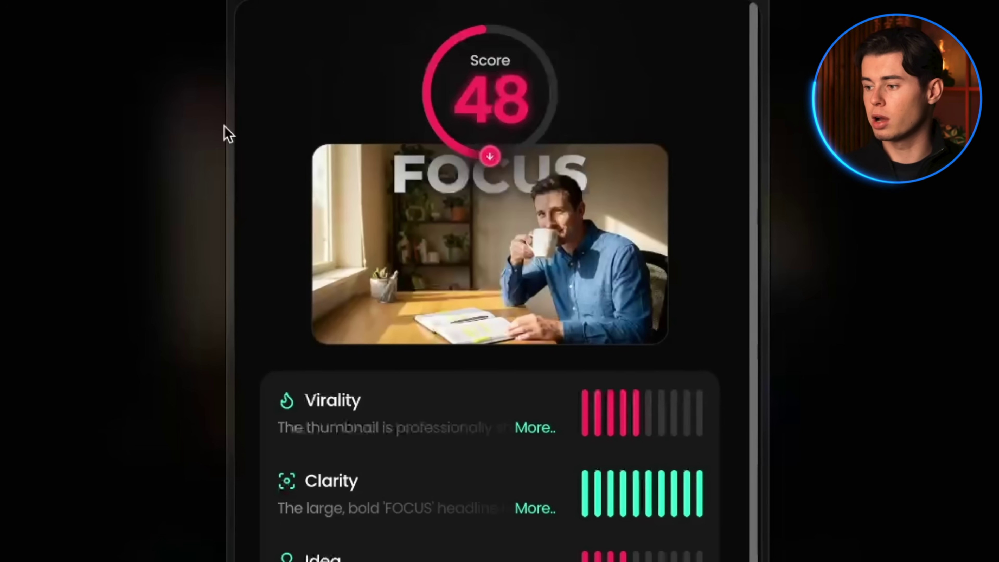
pyautogui.scroll(-5, 562, 346)
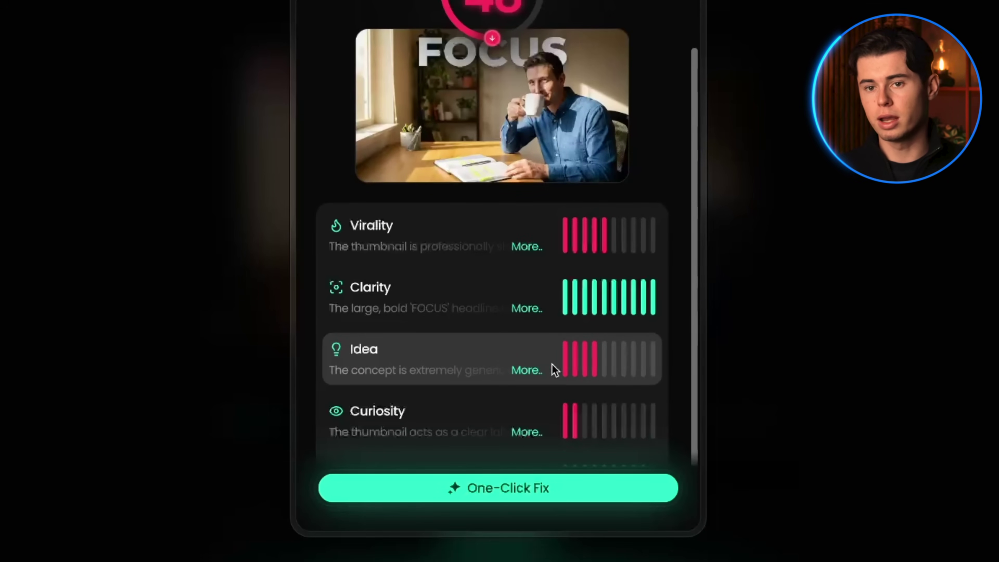
pyautogui.scroll(-1, 446, 417)
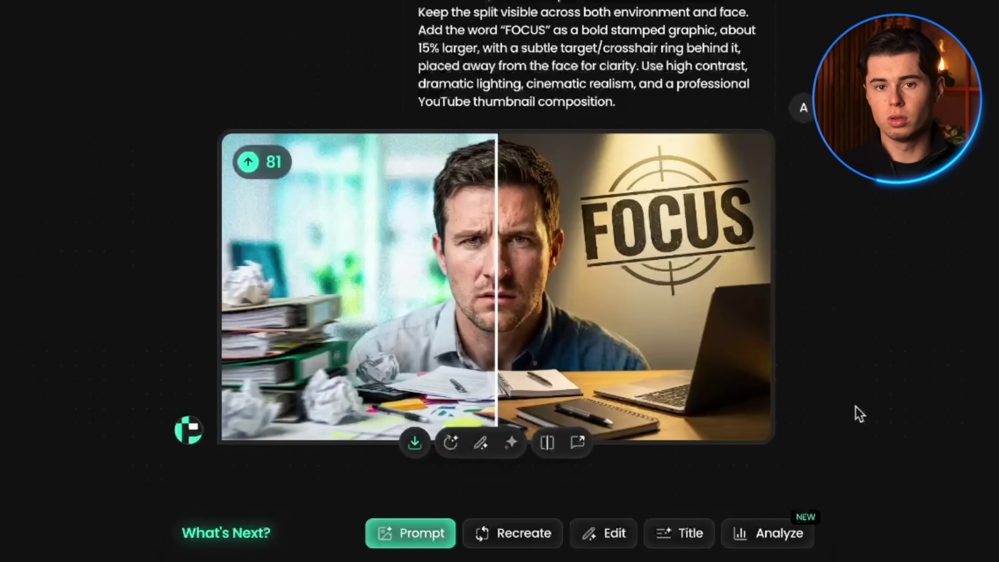
# - Open the 81 score analysis for the fixed split-face FOCUS thumbnail and scroll through it
pyautogui.click(275, 239)
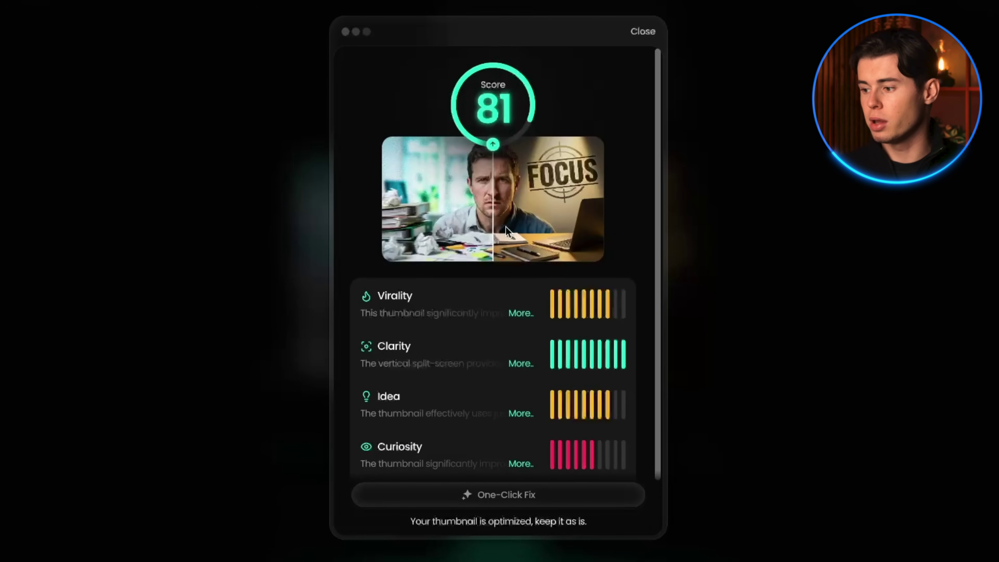
pyautogui.scroll(-3, 505, 226)
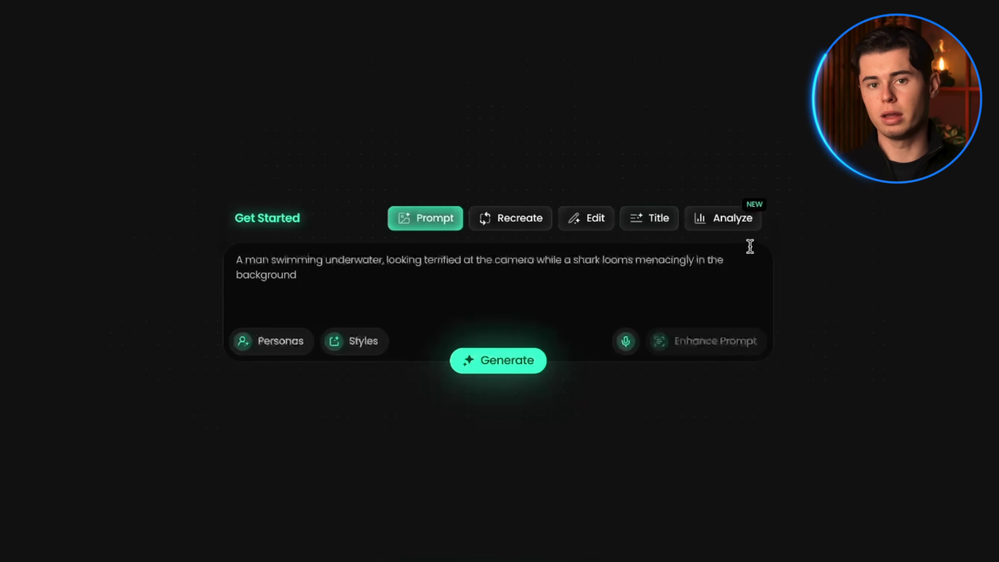
# - Analyse the linked YouTube thumbnail, scored 74, and launch its One-Click Fix
pyautogui.click(730, 223)
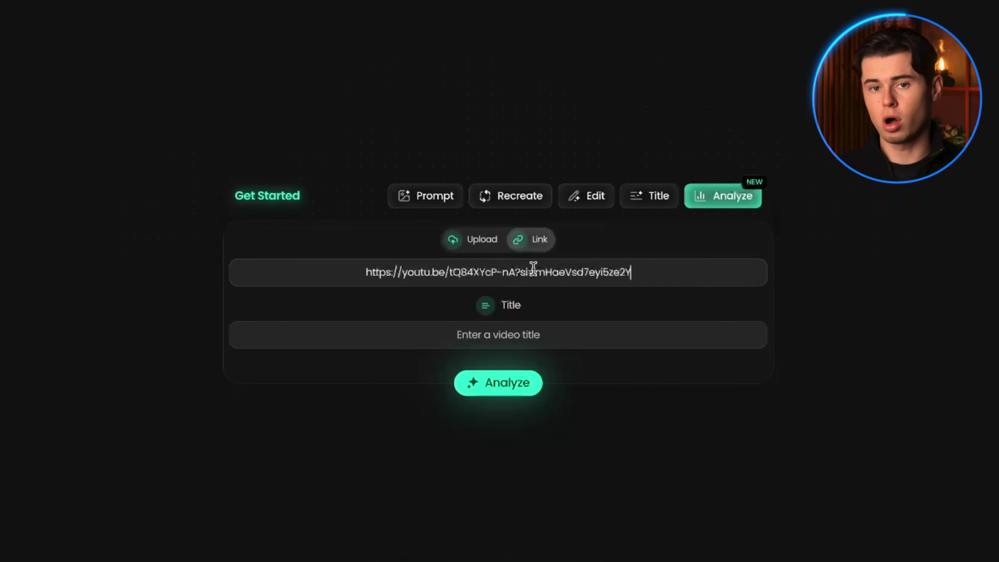
pyautogui.click(480, 238)
pyautogui.click(497, 395)
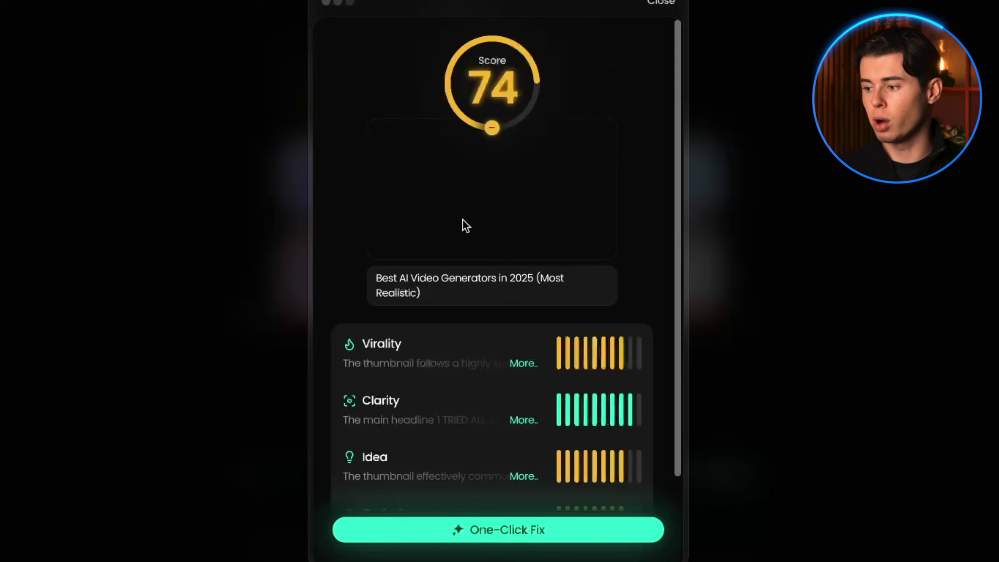
pyautogui.click(520, 528)
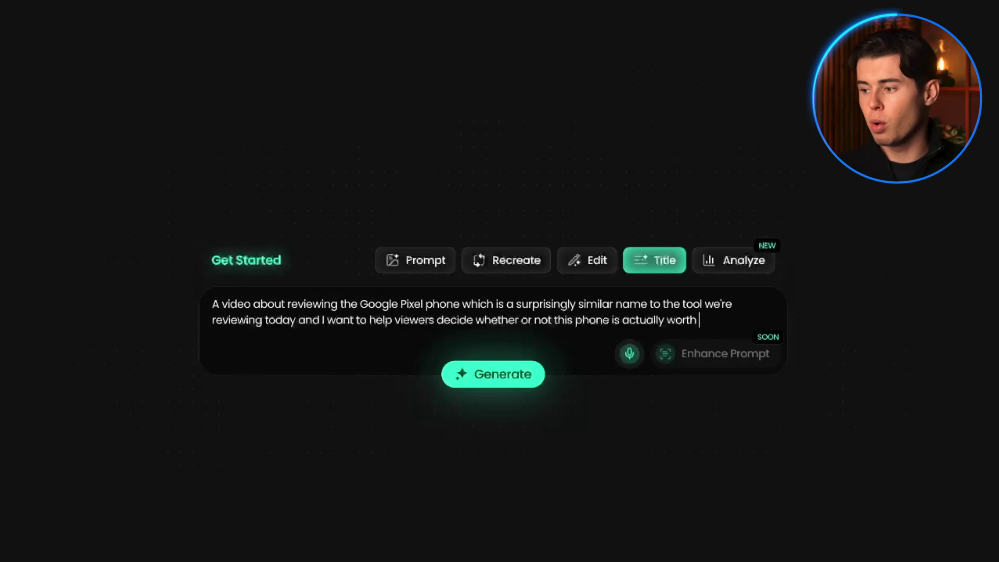
# - Generate title ideas from the Google Pixel review description
pyautogui.click(472, 374)
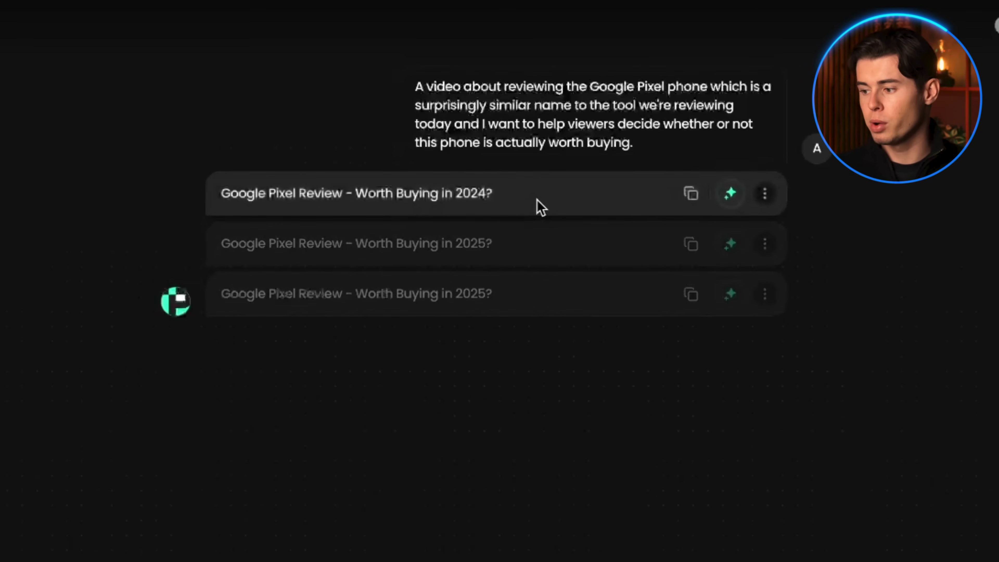
# - Brainstorm the Worth Buying in 2025 title in SEO style, giving 'Google Pixel 2025 Review Worth Buying Best Features'
pyautogui.click(731, 244)
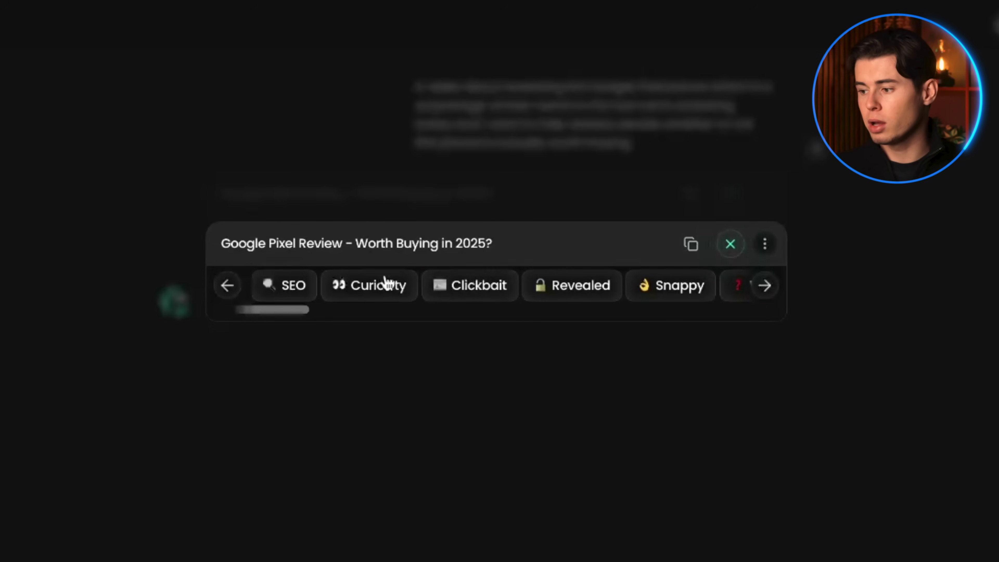
pyautogui.click(301, 293)
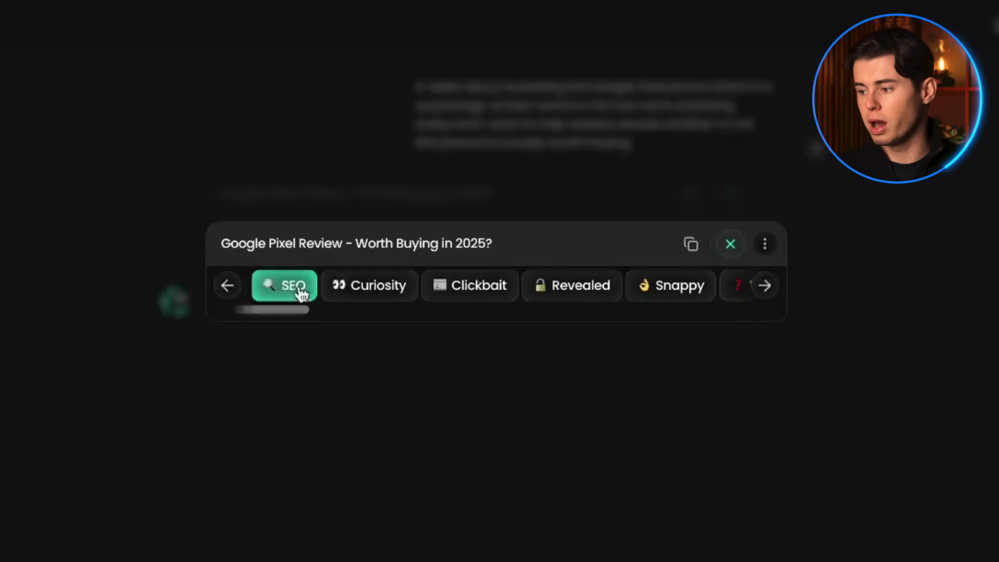
pyautogui.click(300, 288)
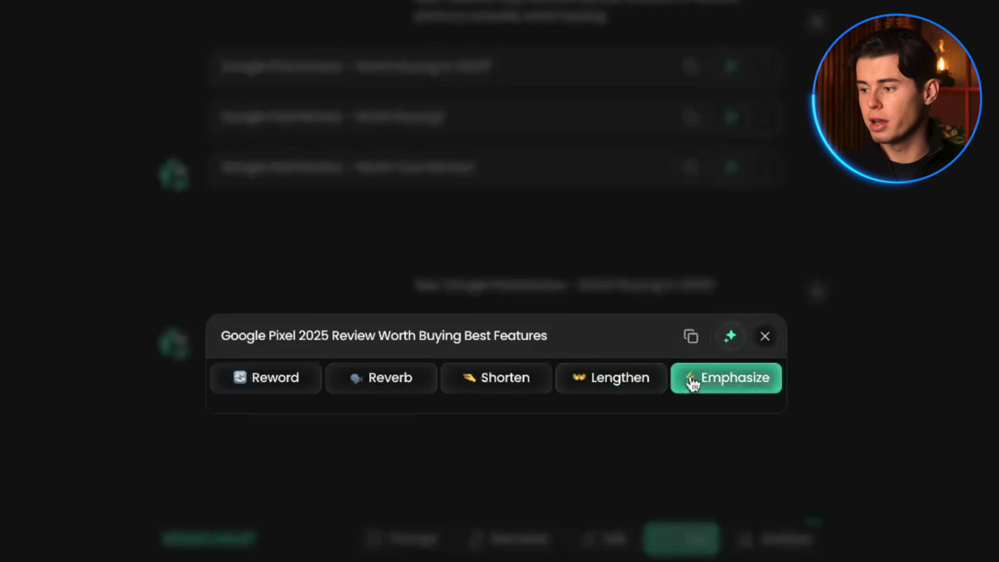
# - Apply Emphasize, Reword and Shorten to reach 'Google Pixel 2025 Review Best Features Worth It'
pyautogui.click(727, 379)
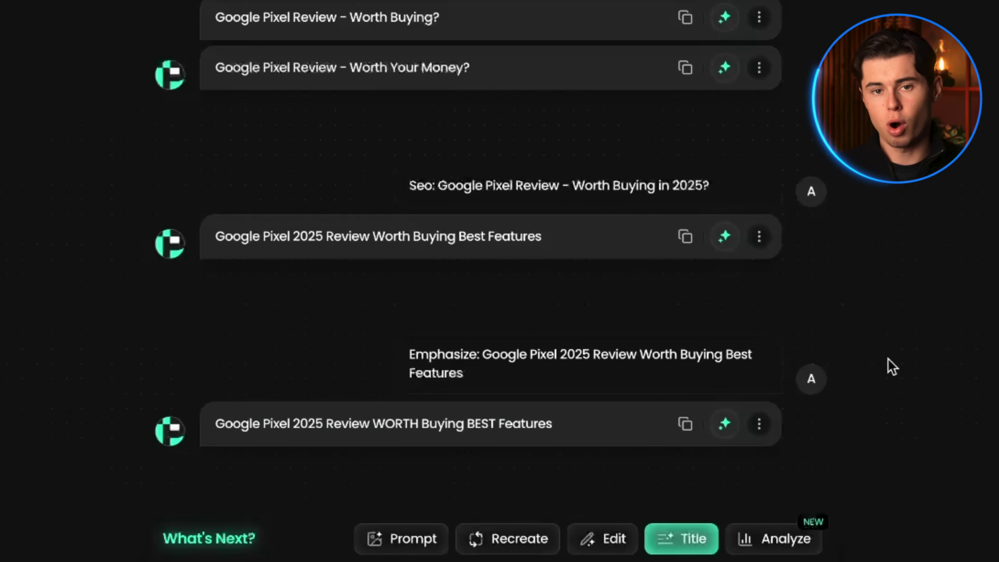
pyautogui.click(759, 424)
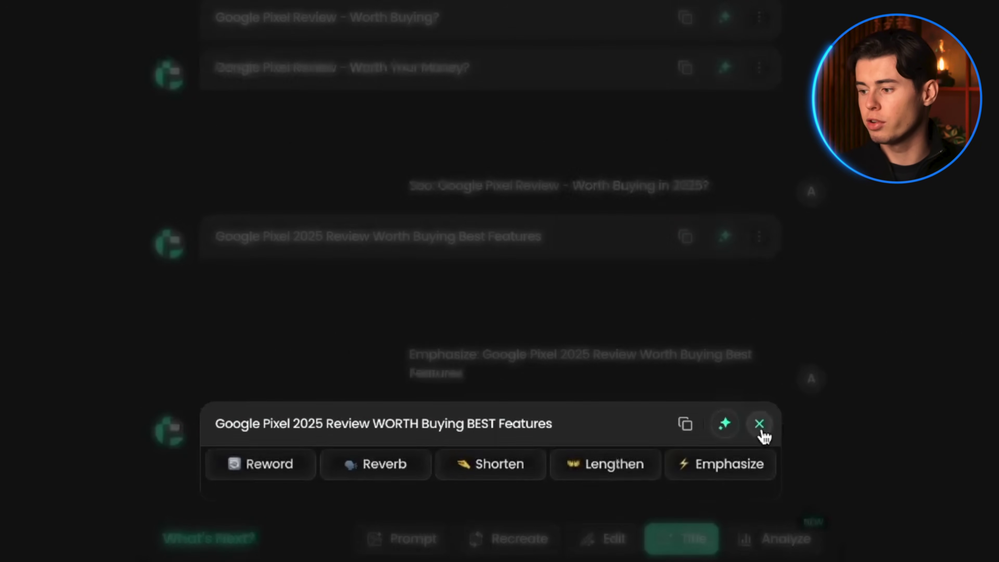
pyautogui.click(541, 451)
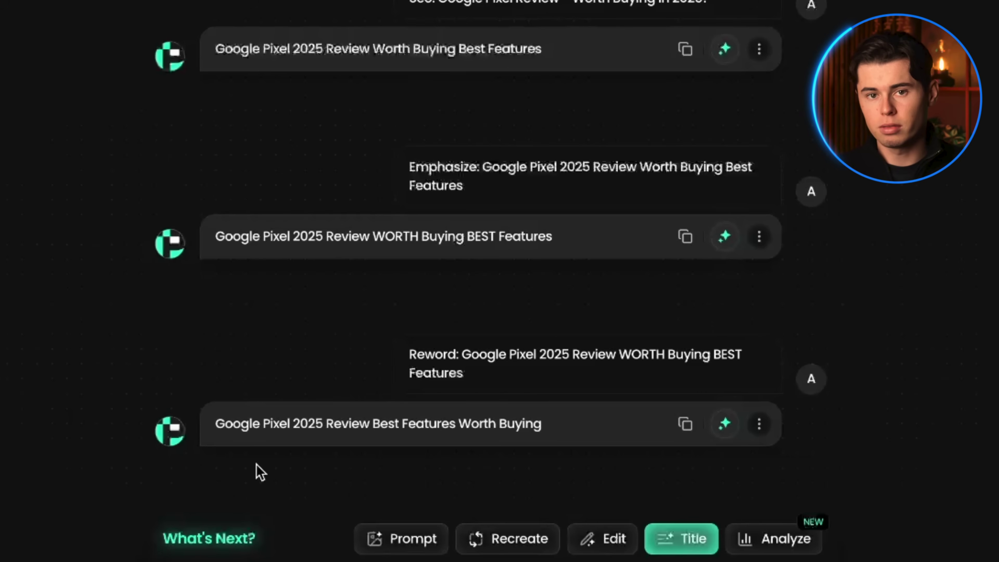
pyautogui.click(753, 430)
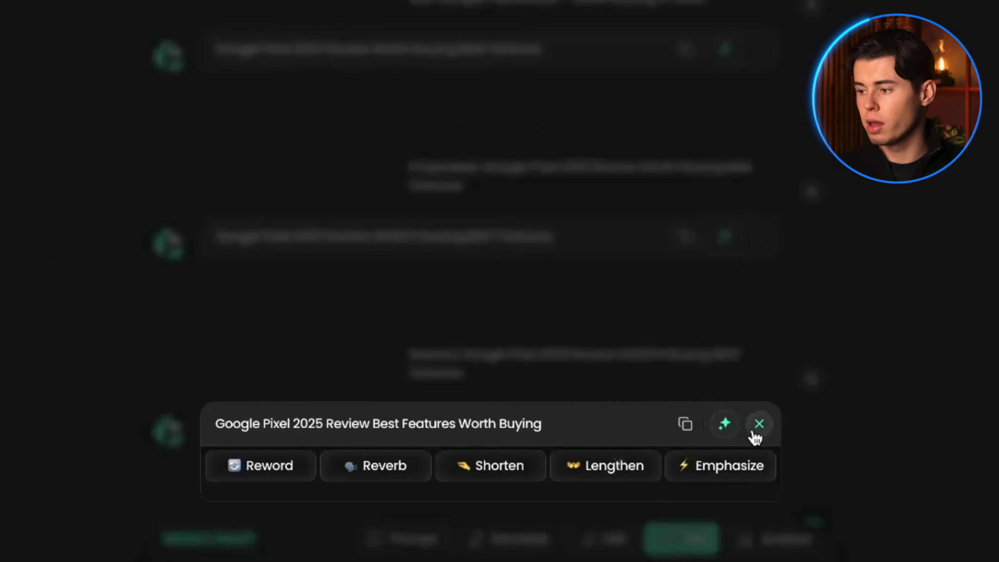
pyautogui.click(508, 470)
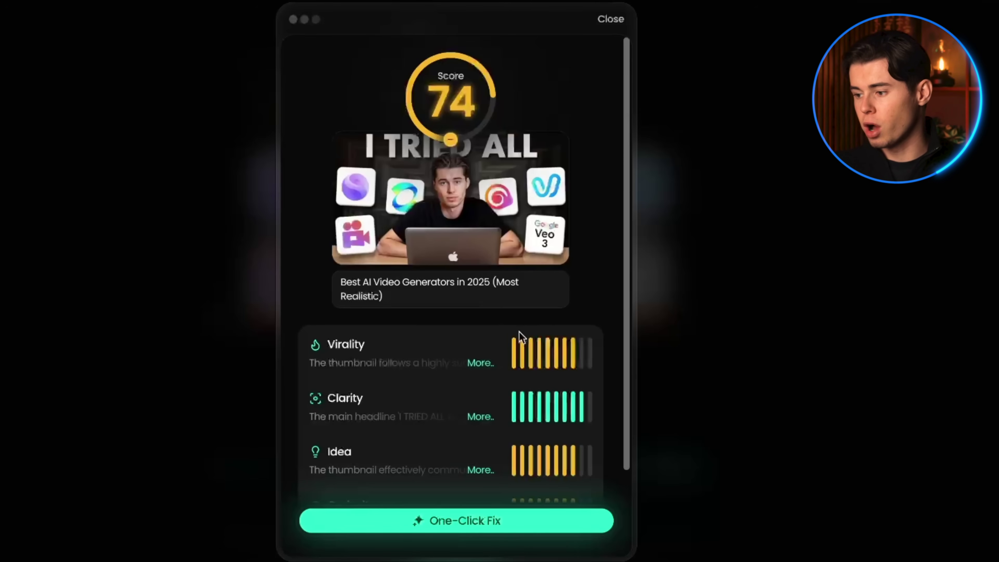
# - Run One-Click Fix on the 74-scored I TRIED ALL thumbnail
pyautogui.click(476, 520)
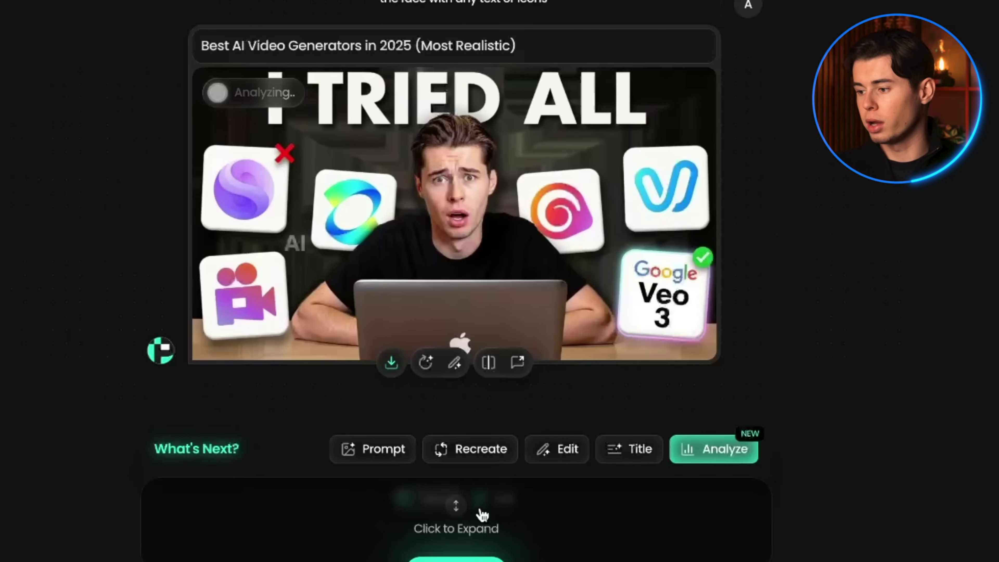